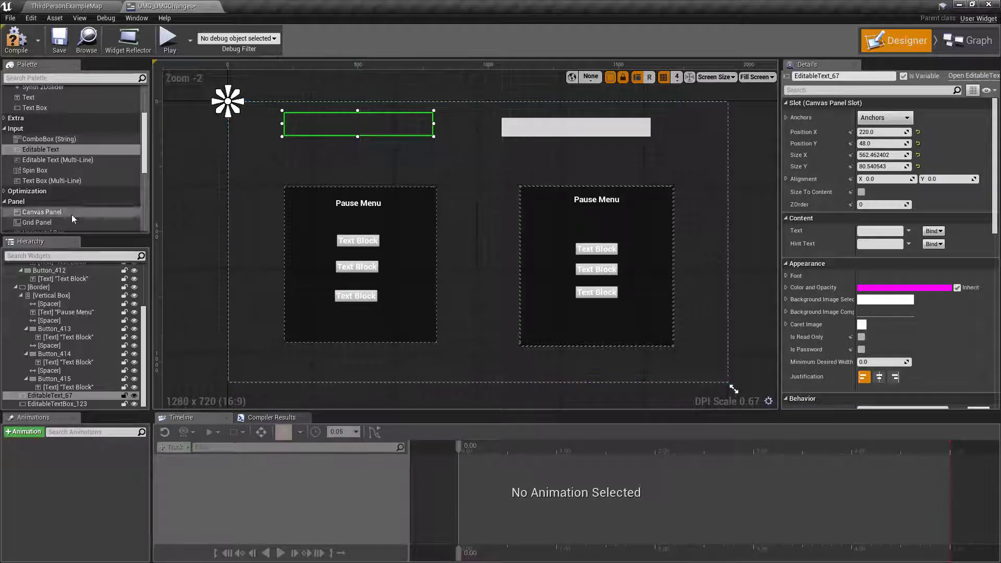
# - Keep the virtual keyboard dismiss action set to Text Change on Dismiss
pyautogui.scroll(-3, 78, 186)
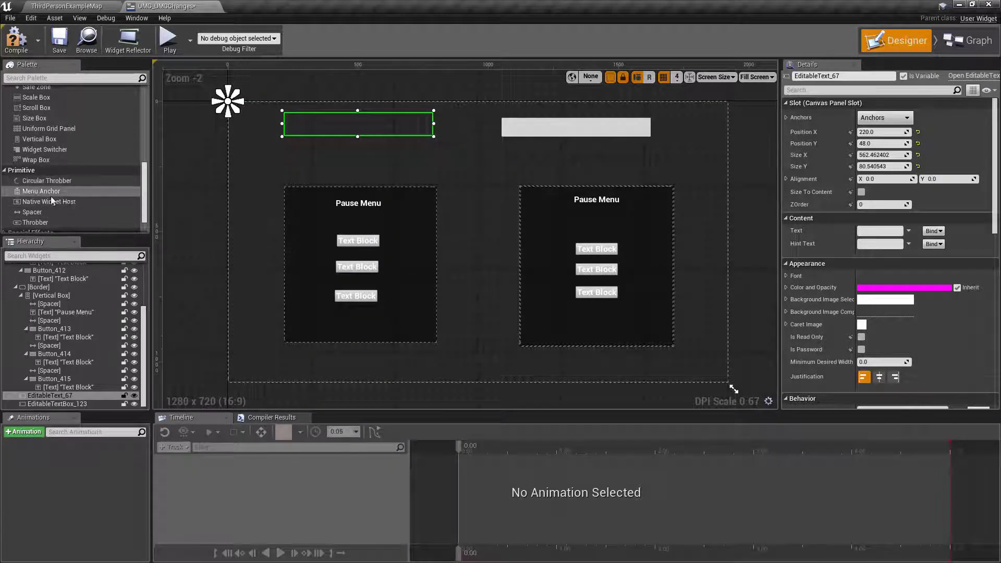
pyautogui.moveTo(145, 211); pyautogui.dragTo(141, 156)
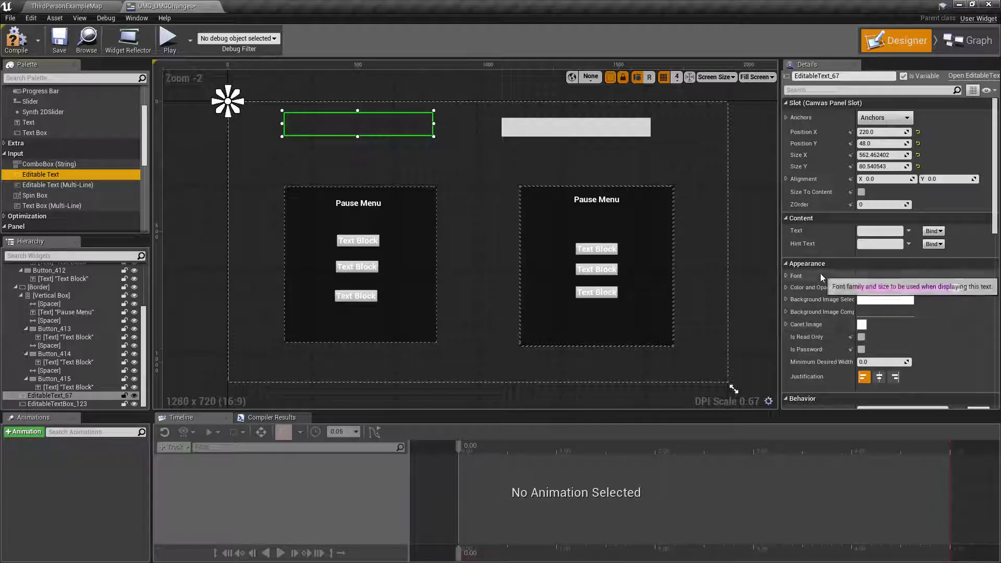
pyautogui.scroll(-3, 820, 273)
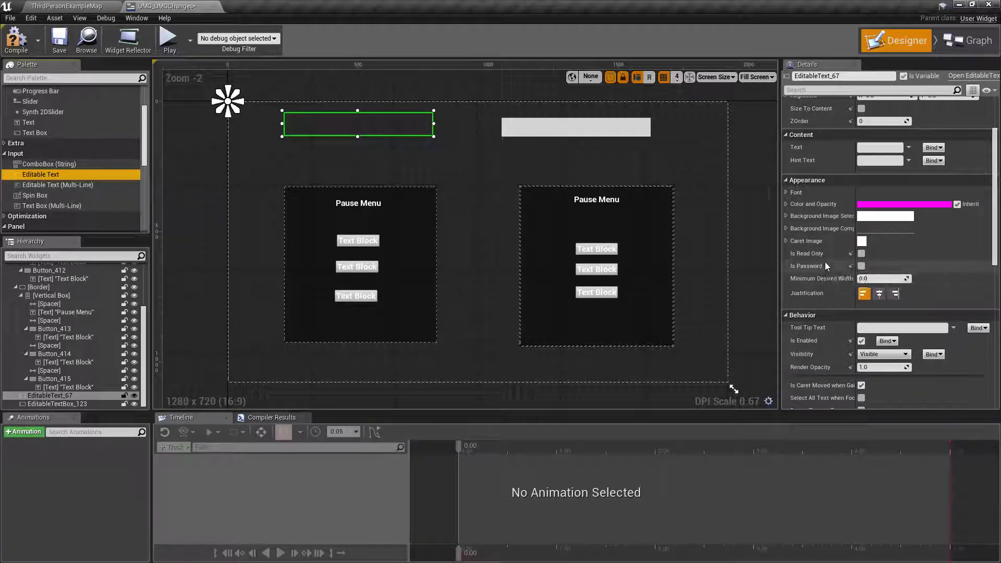
pyautogui.scroll(-2, 822, 313)
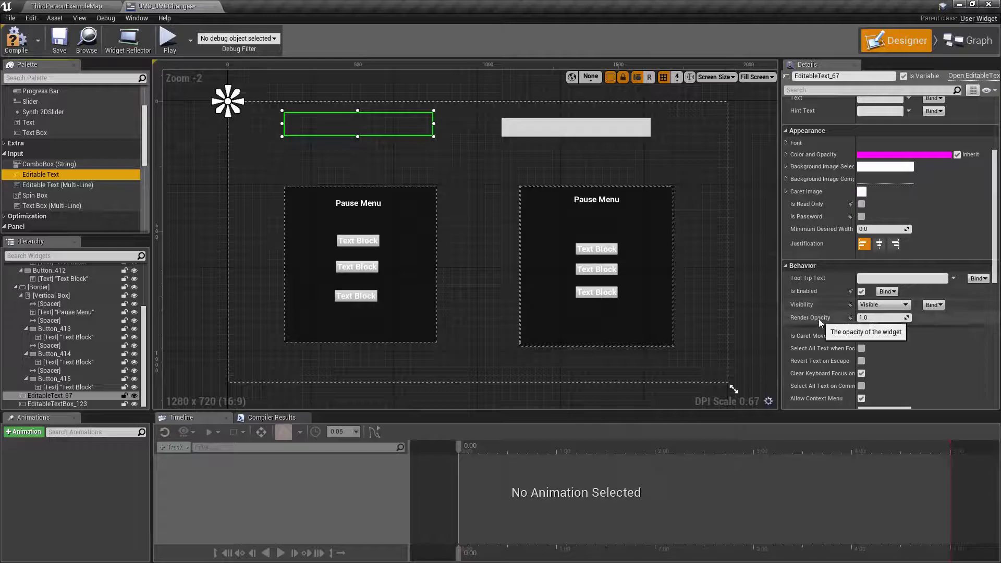
pyautogui.scroll(4, 819, 315)
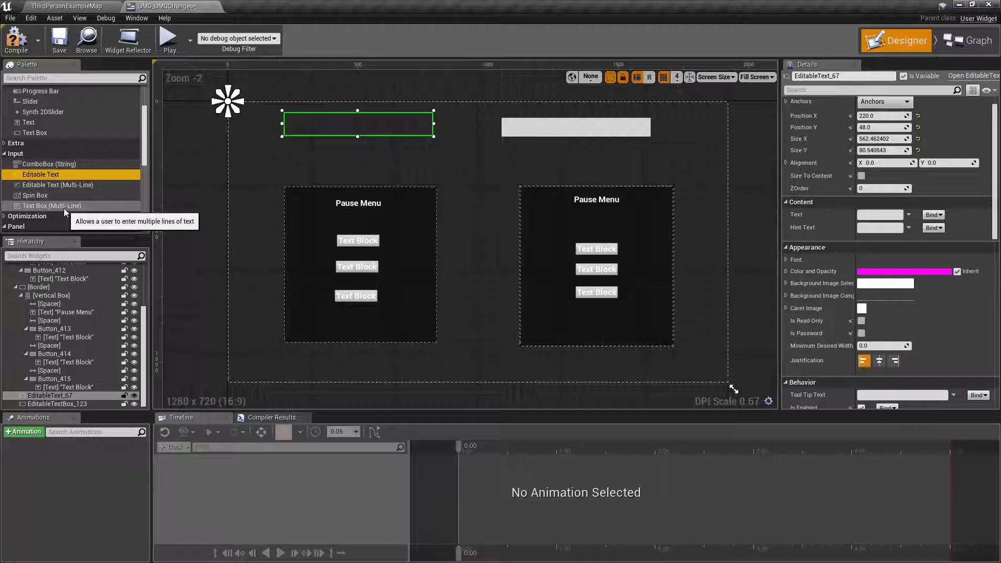
pyautogui.scroll(-3, 834, 329)
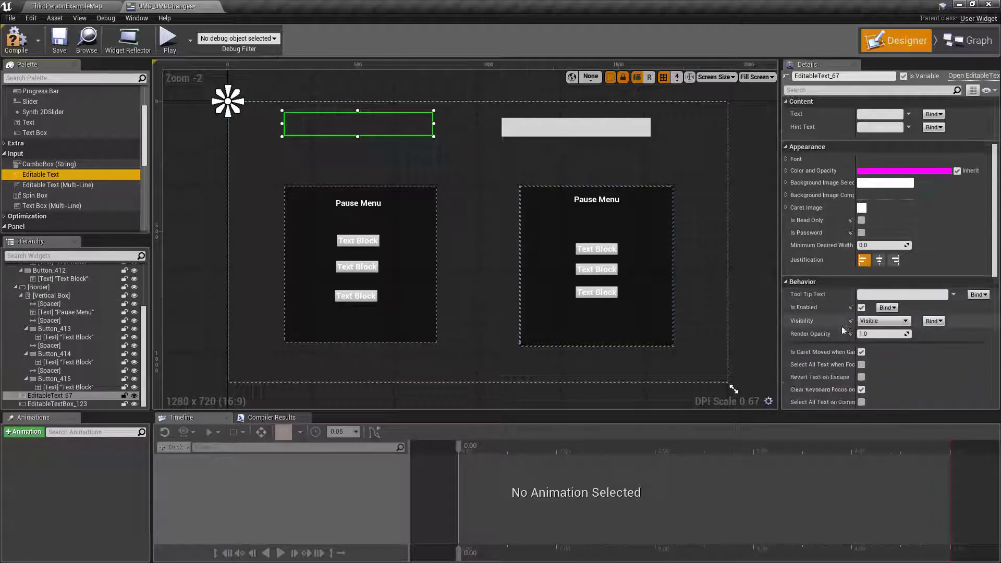
pyautogui.scroll(-3, 843, 330)
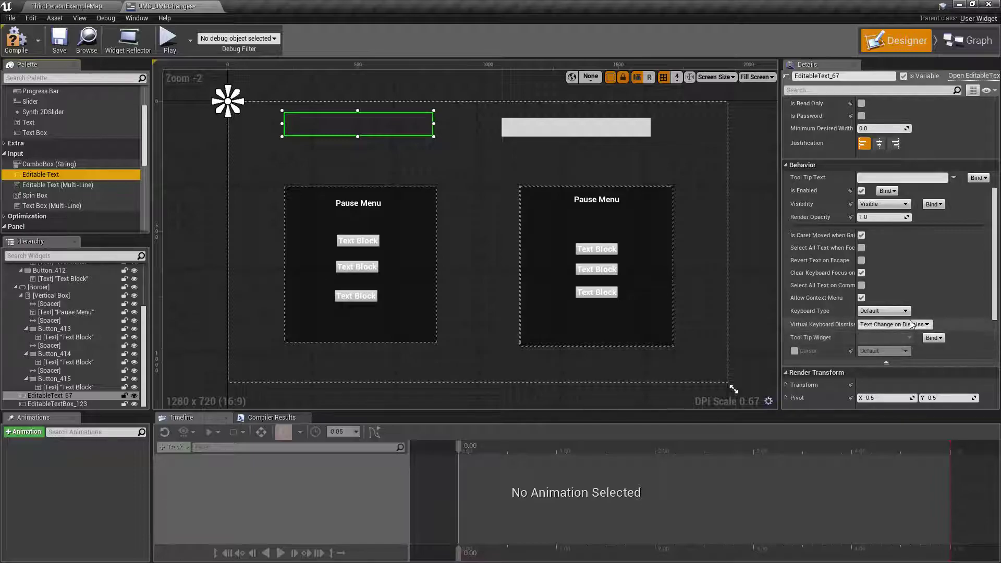
pyautogui.click(894, 324)
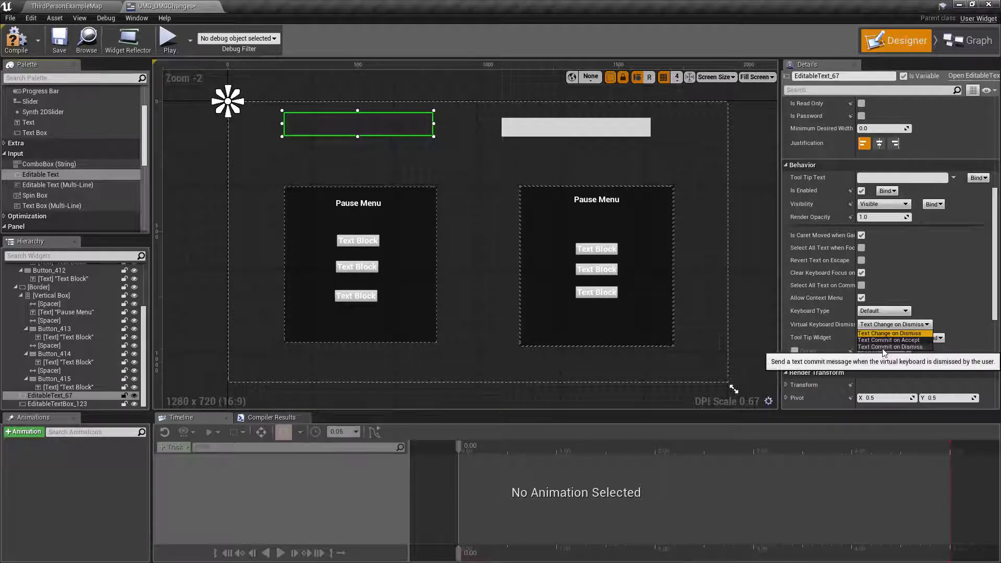
pyautogui.click(892, 333)
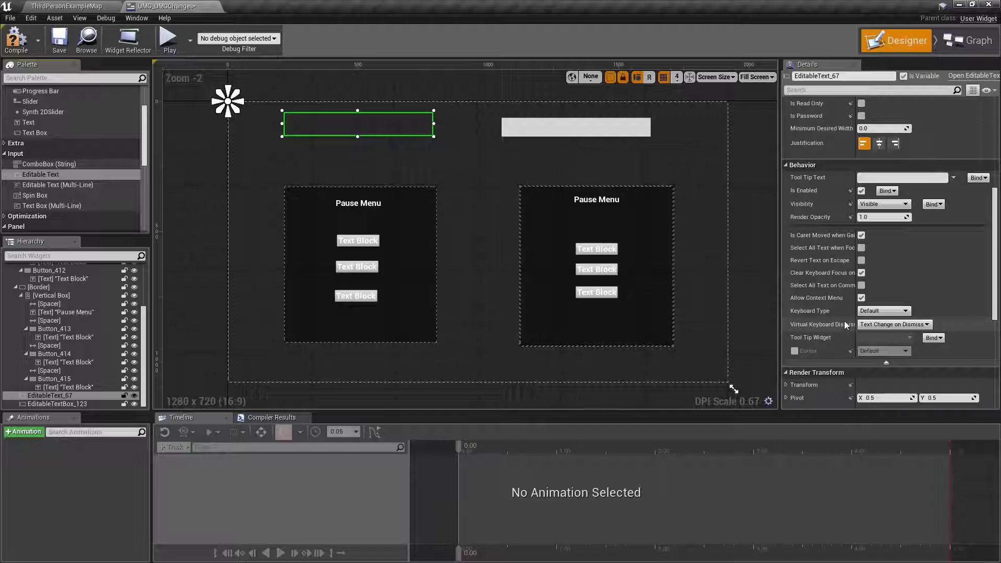
# - Select the right-hand EditableTextBox_123 and expand its advanced Behavior properties
pyautogui.click(537, 129)
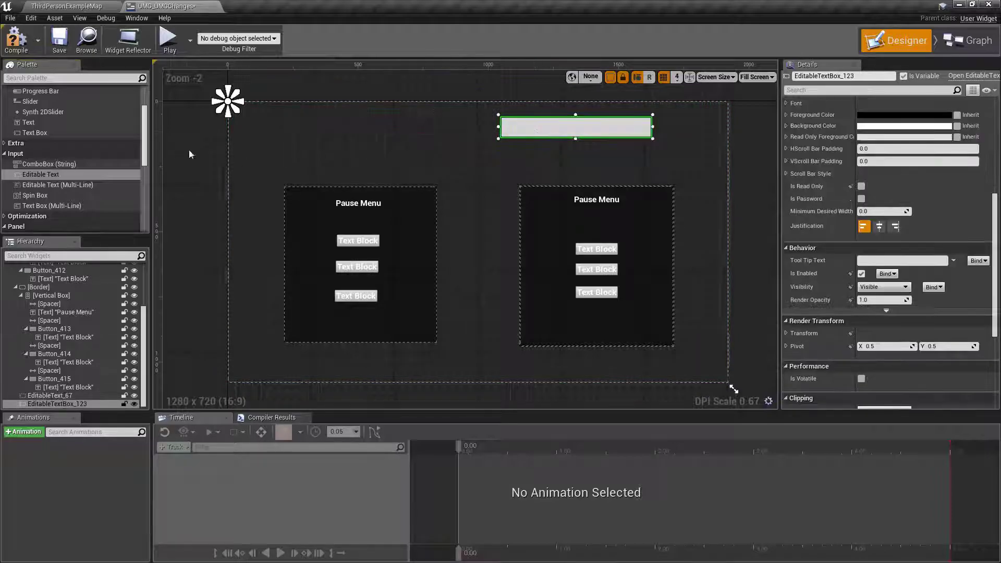
pyautogui.click(334, 129)
pyautogui.click(576, 127)
pyautogui.scroll(-2, 840, 249)
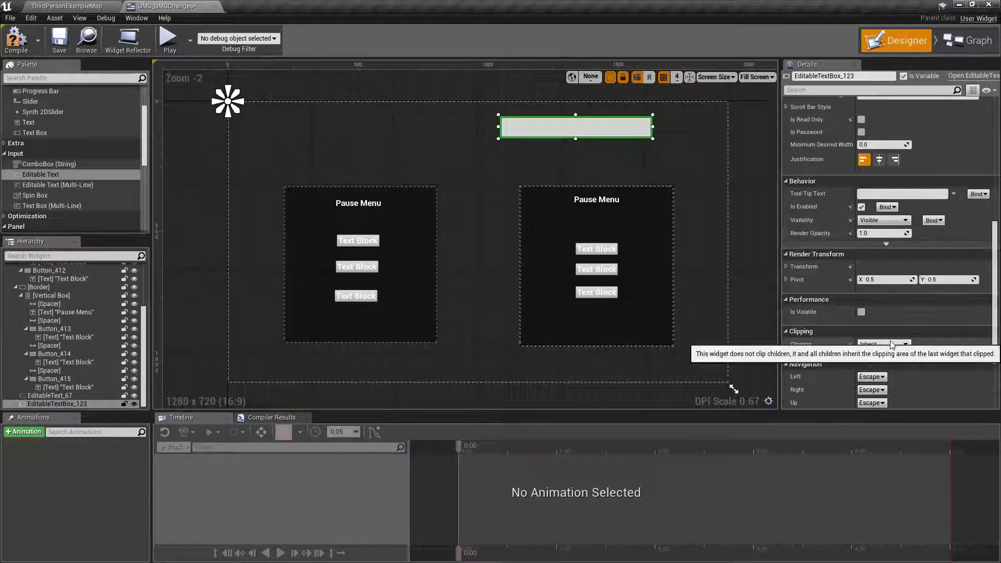
pyautogui.click(887, 243)
pyautogui.scroll(-1, 900, 361)
pyautogui.scroll(5, 768, 340)
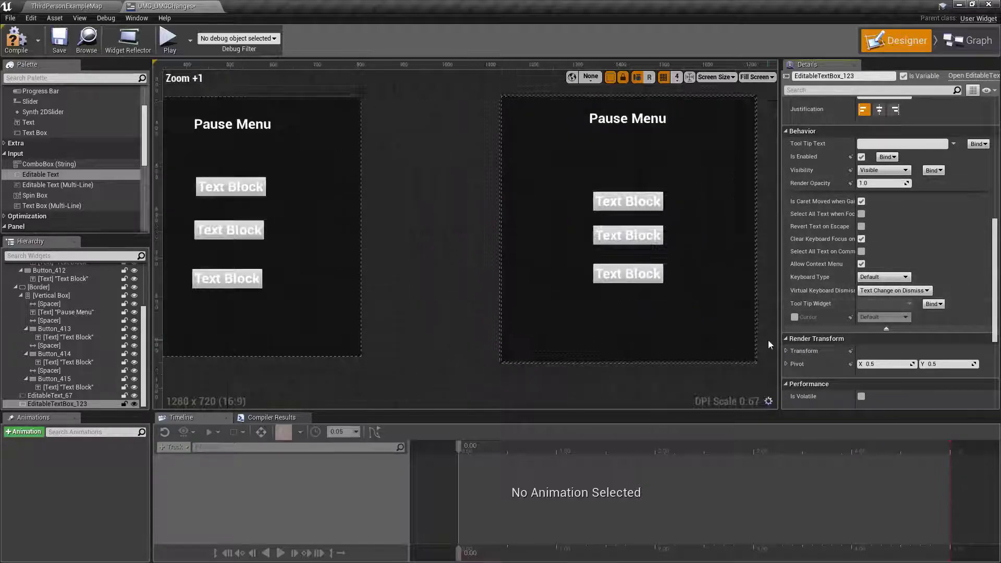
pyautogui.scroll(-5, 767, 340)
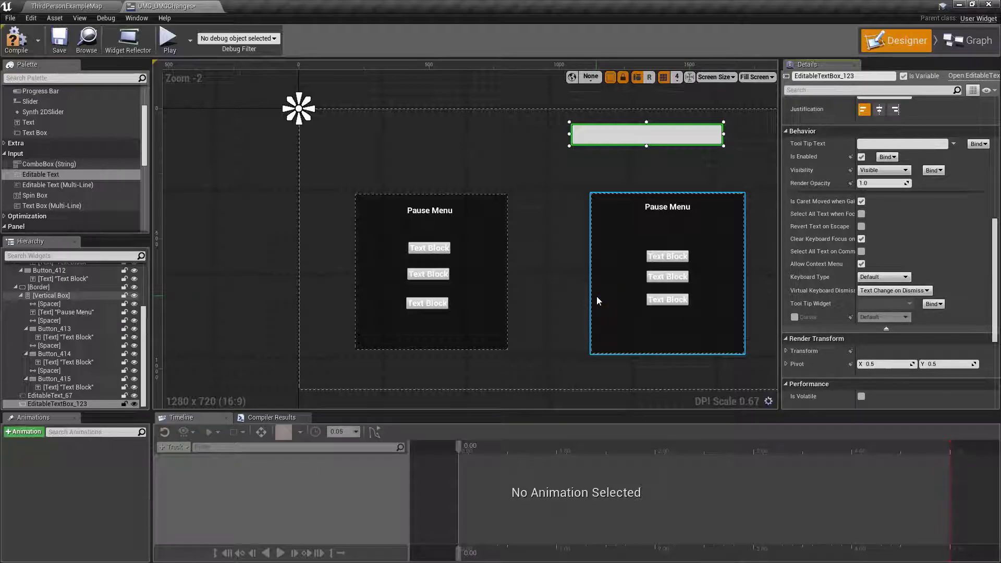
pyautogui.scroll(5, 838, 309)
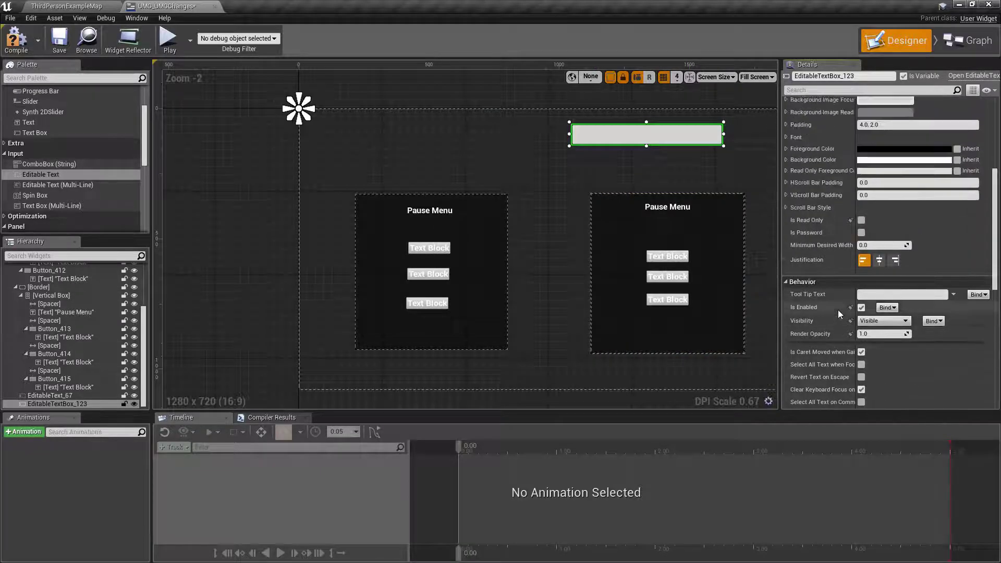
pyautogui.scroll(3, 839, 311)
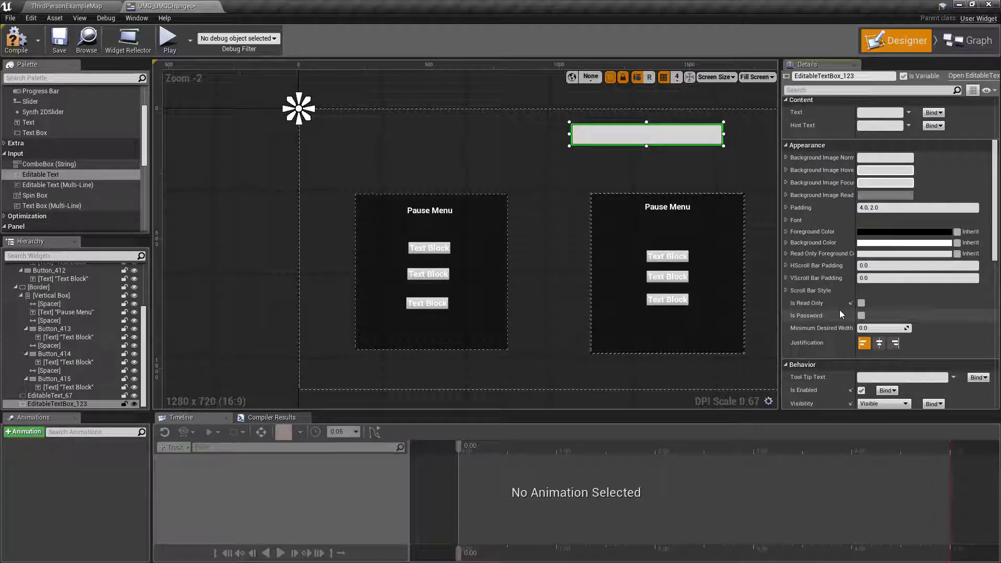
pyautogui.scroll(4, 839, 310)
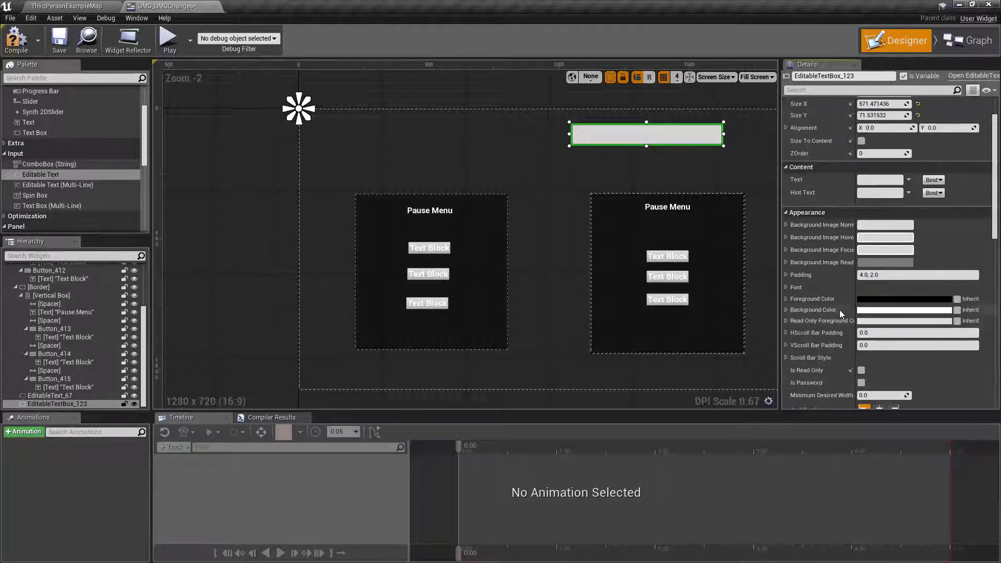
# - On the right Pause Menu border, set Content Color and Opacity alpha to 1
pyautogui.click(611, 218)
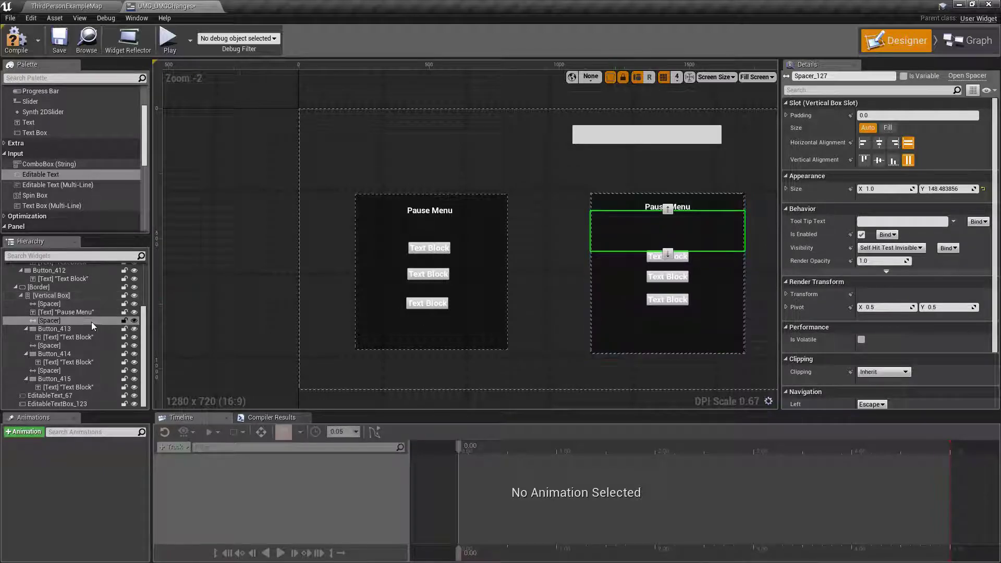
pyautogui.click(47, 287)
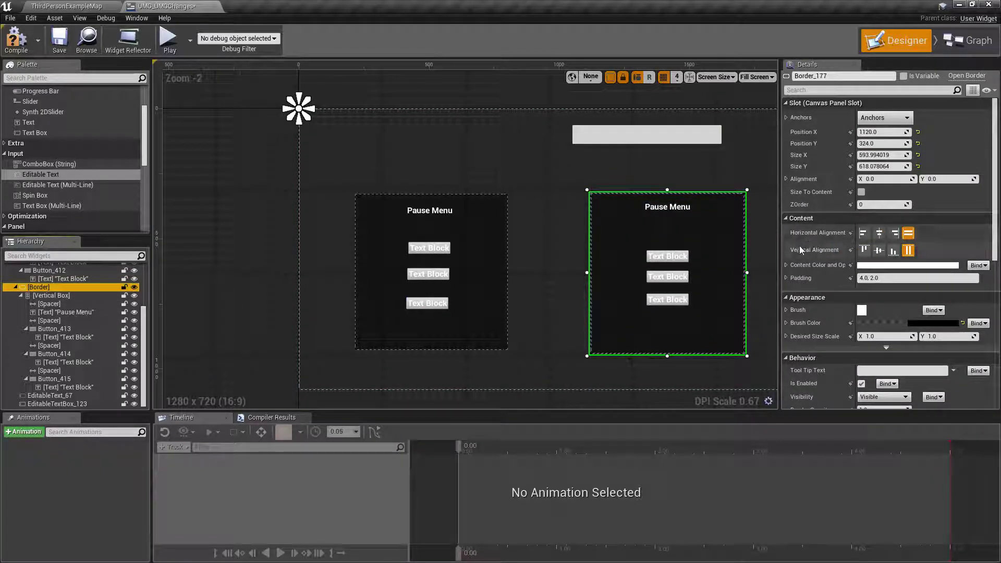
pyautogui.scroll(-2, 803, 247)
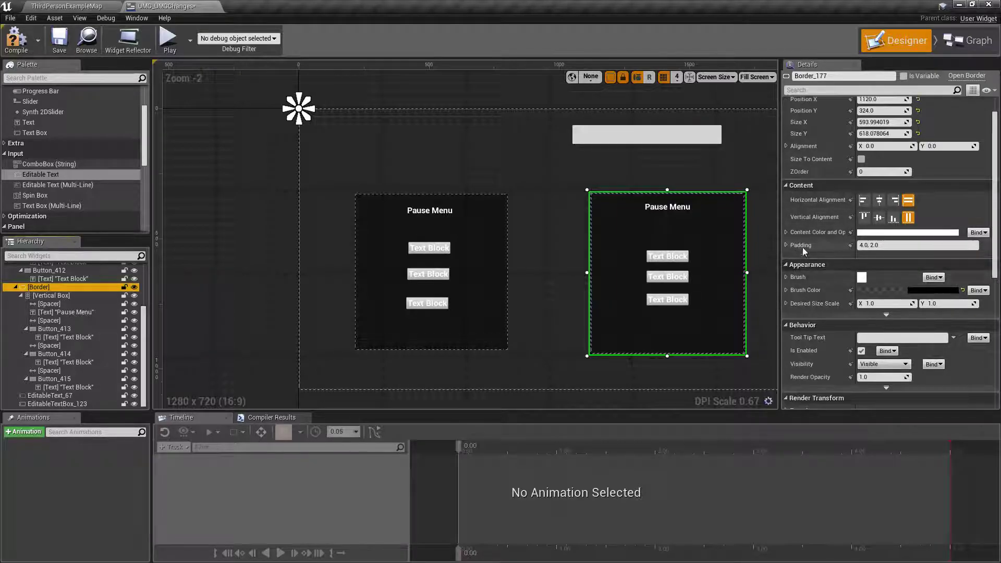
pyautogui.click(786, 232)
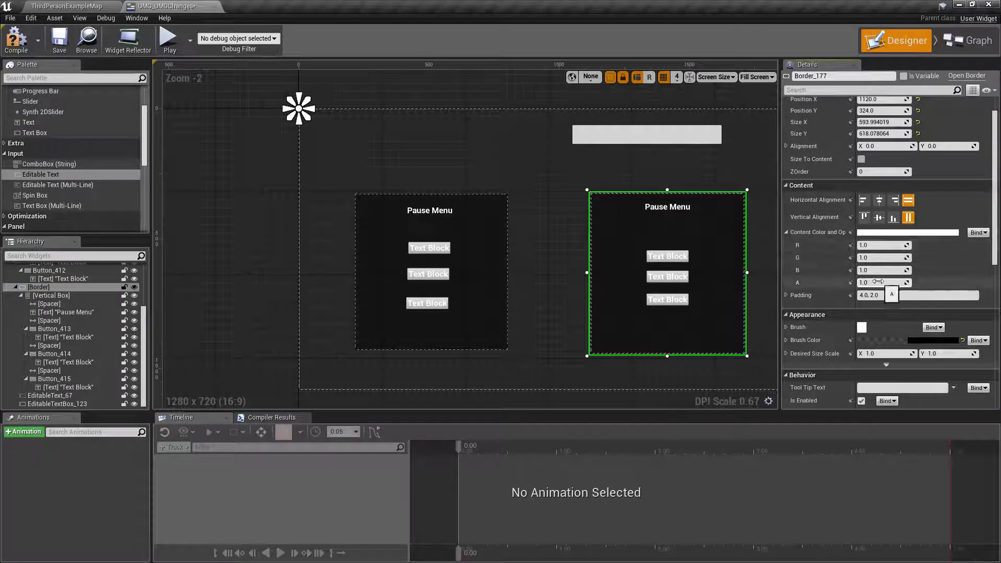
pyautogui.moveTo(878, 281)
pyautogui.mouseDown()
pyautogui.moveTo(845, 282)
pyautogui.moveTo(876, 282)
pyautogui.mouseUp()
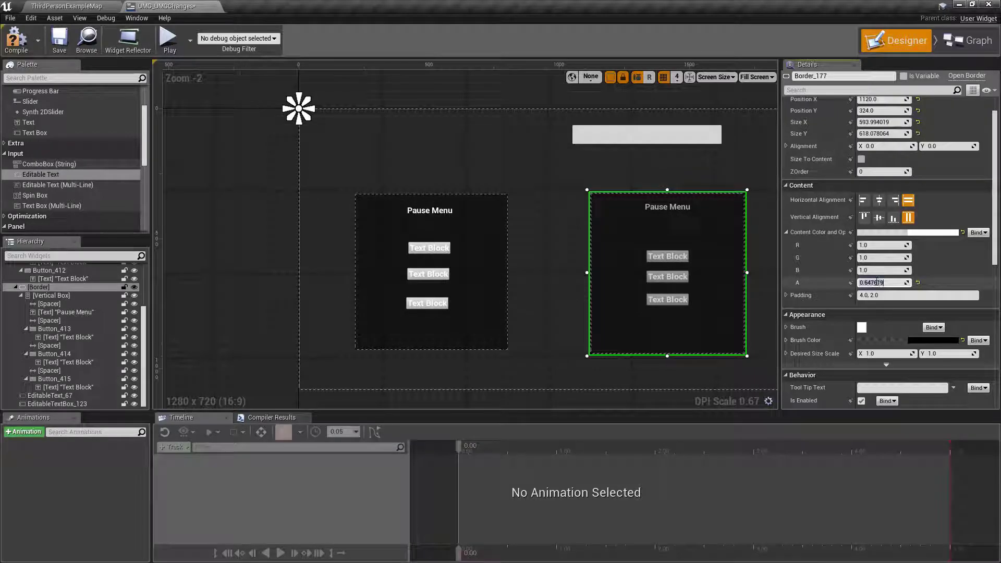
pyautogui.press('Return')
pyautogui.click(786, 232)
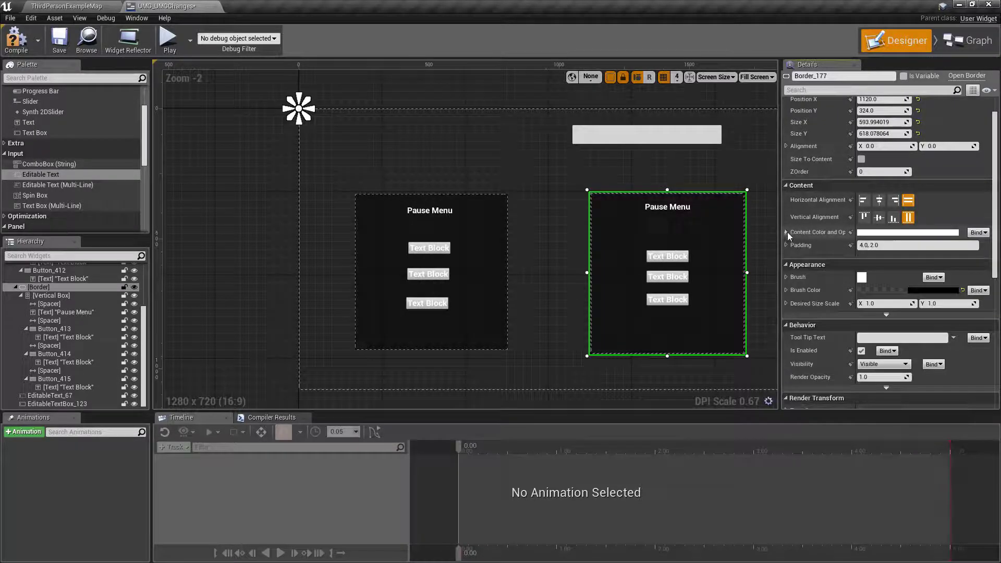
# - Reset the border's Brush Tint alpha from -0.39 to 1
pyautogui.click(785, 277)
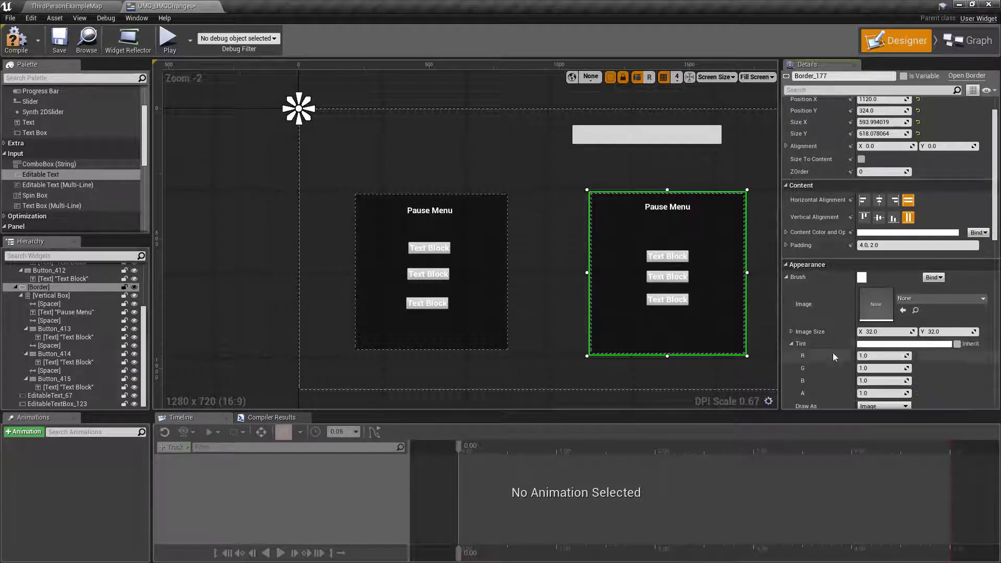
pyautogui.scroll(-1, 875, 403)
pyautogui.moveTo(881, 375); pyautogui.dragTo(858, 376)
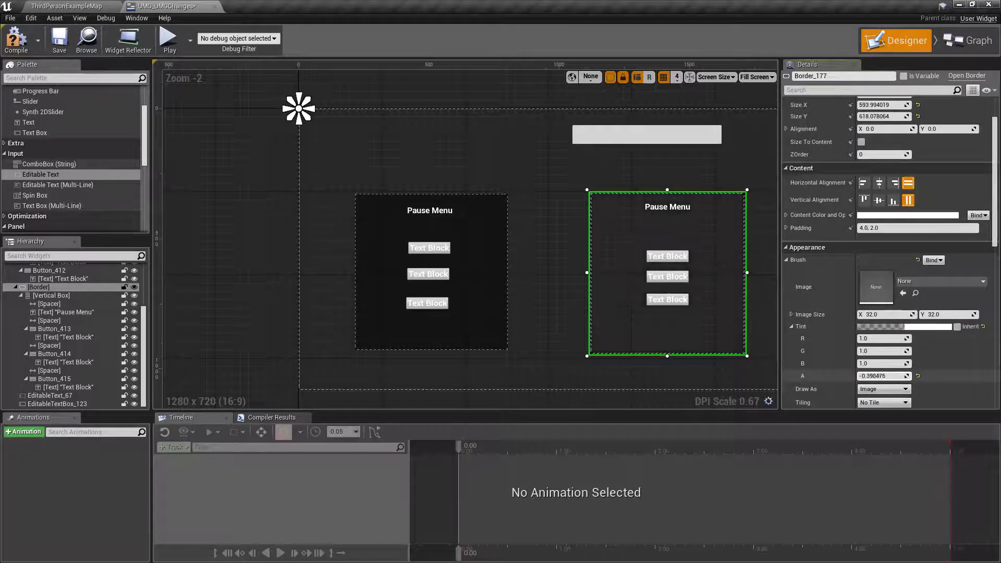
pyautogui.click(871, 376)
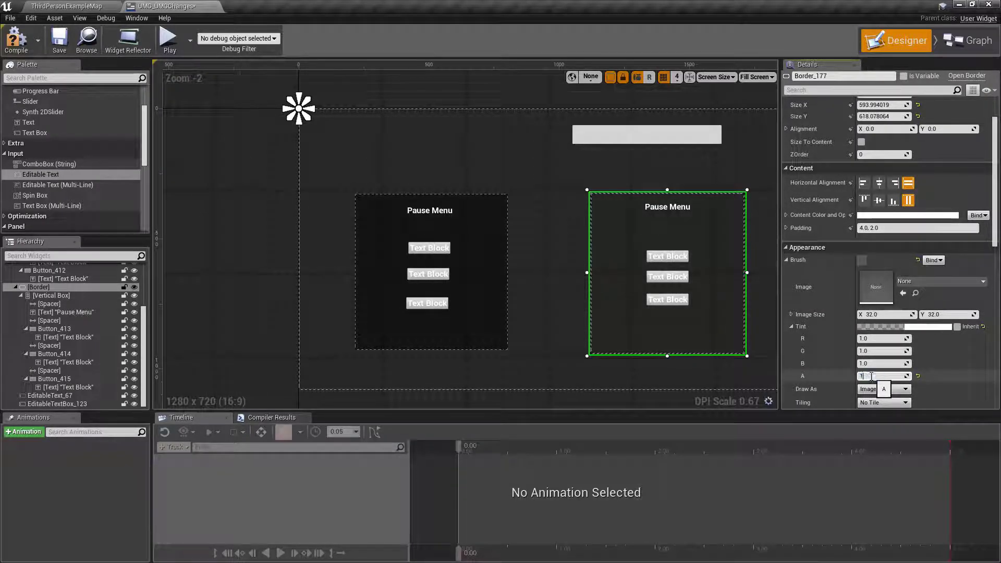
pyautogui.write('1')
pyautogui.press('Return')
pyautogui.click(792, 326)
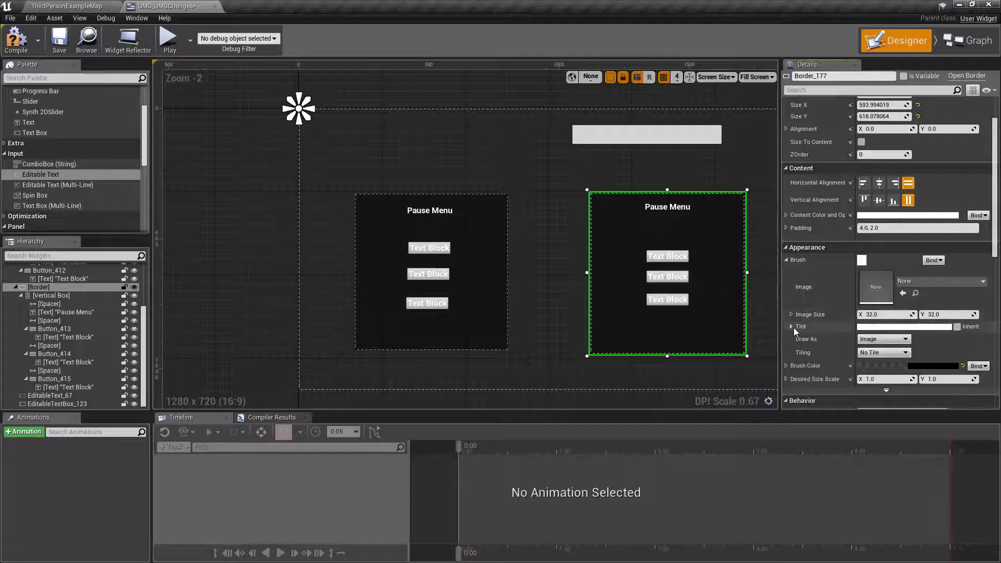
pyautogui.scroll(-2, 812, 316)
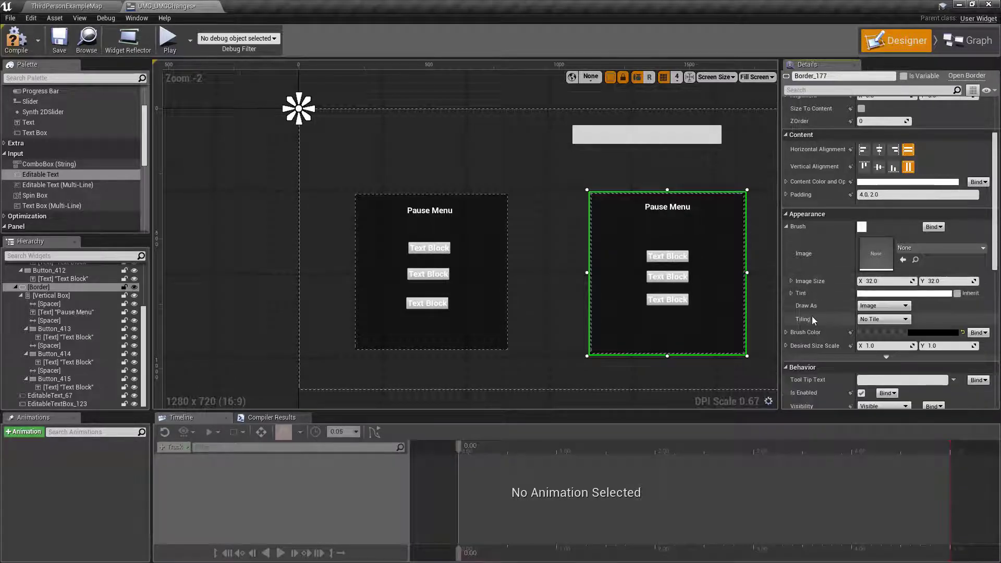
pyautogui.scroll(-5, 809, 315)
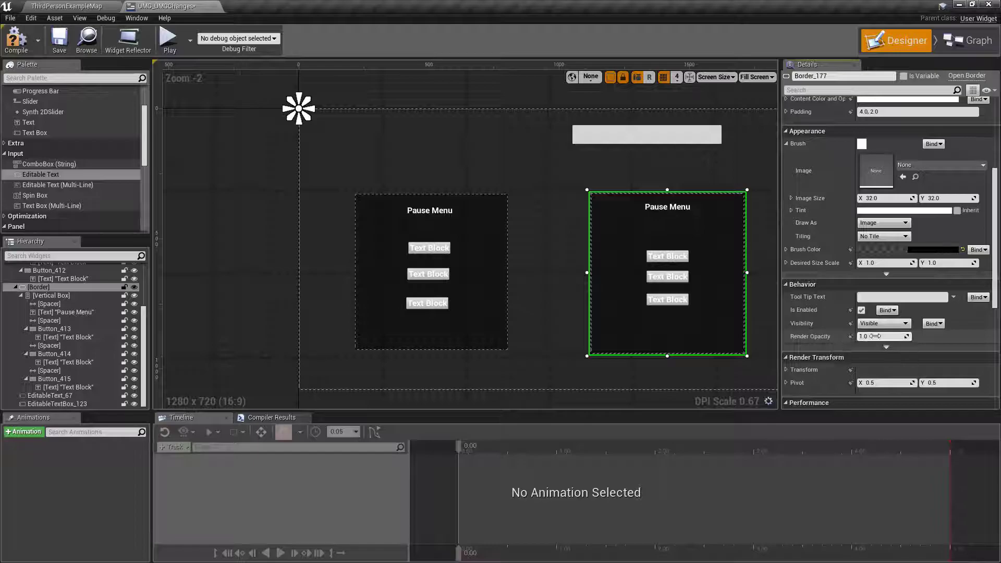
pyautogui.moveTo(893, 340)
pyautogui.mouseDown()
pyautogui.moveTo(860, 339)
pyautogui.moveTo(886, 339)
pyautogui.mouseUp()
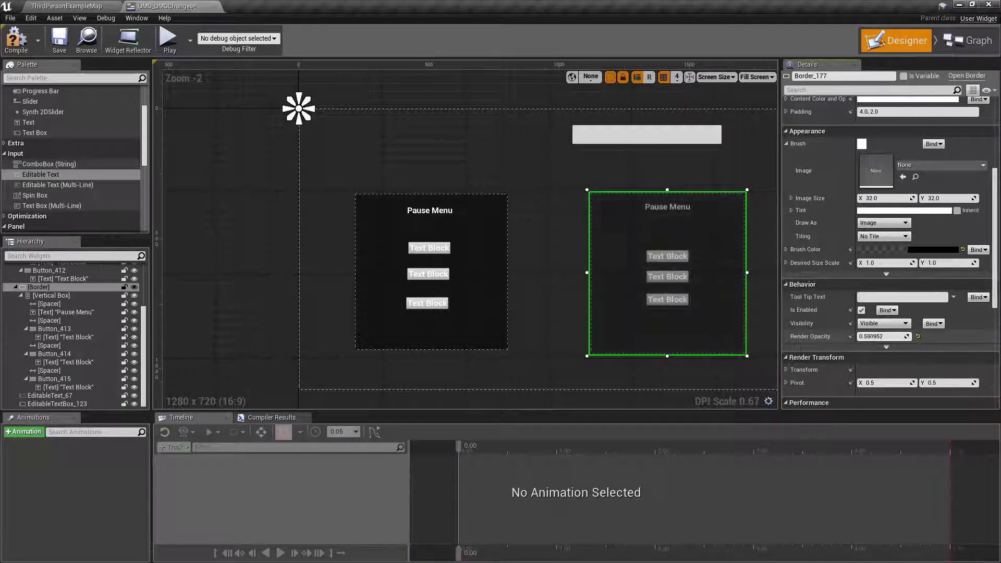
pyautogui.click(887, 336)
pyautogui.write('1')
pyautogui.press('Return')
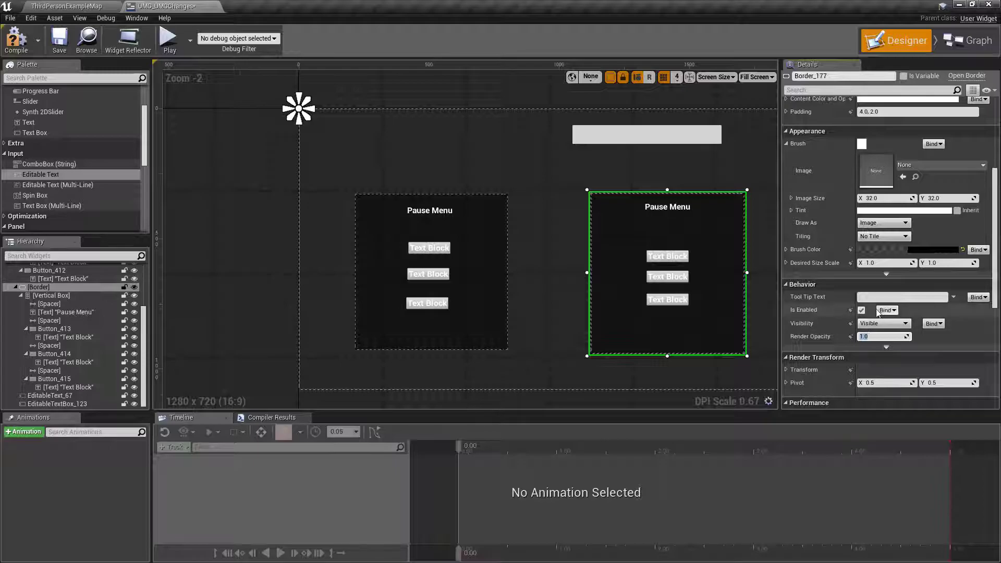
pyautogui.click(785, 250)
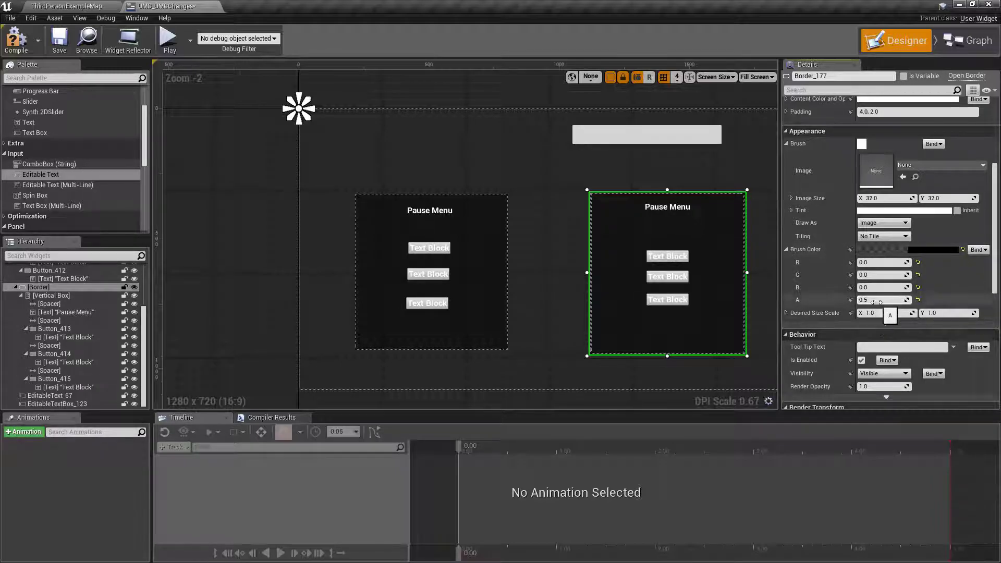
pyautogui.moveTo(868, 388)
pyautogui.mouseDown()
pyautogui.moveTo(894, 387)
pyautogui.moveTo(861, 385)
pyautogui.mouseUp()
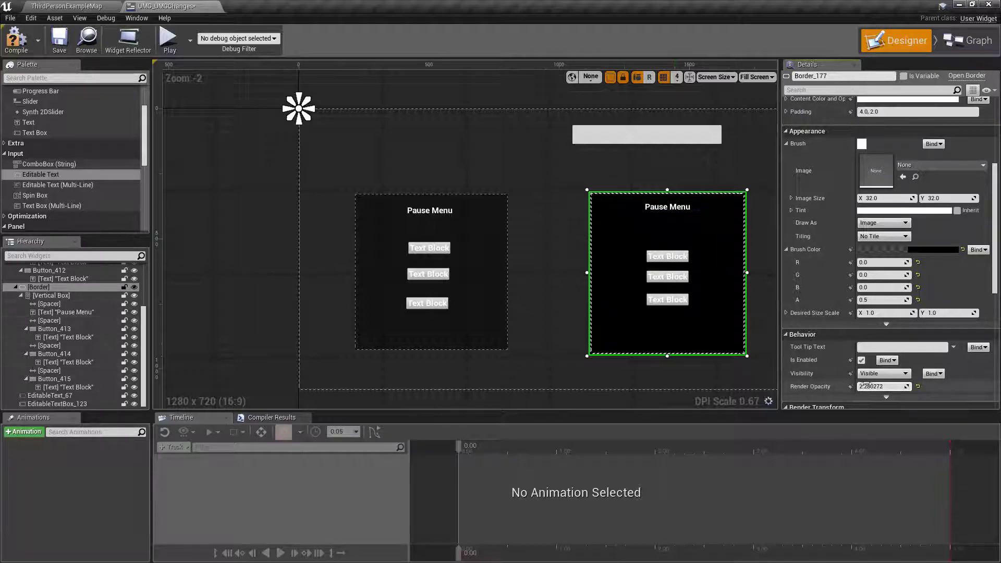
pyautogui.write('1.0')
pyautogui.press('Return')
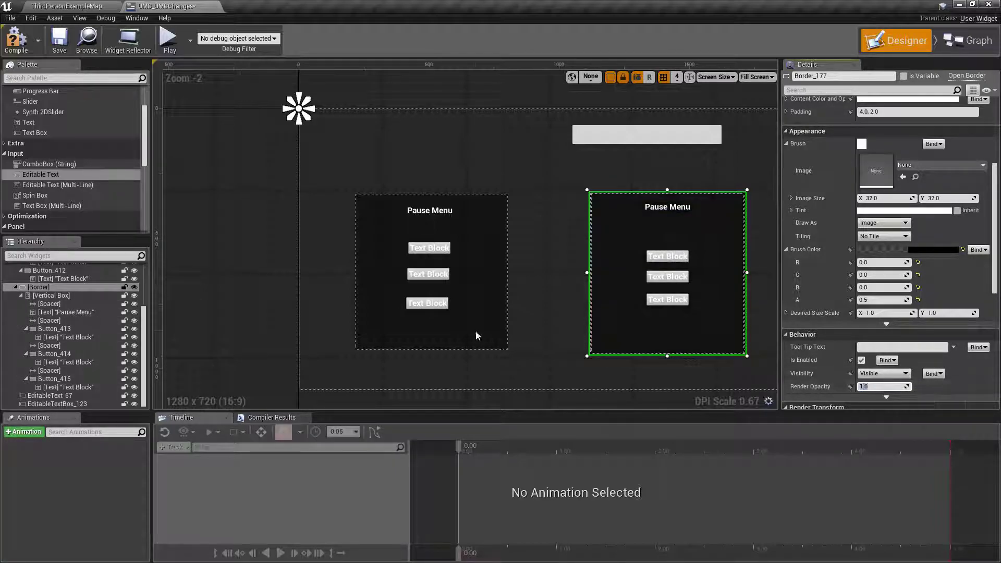
pyautogui.moveTo(570, 333); pyautogui.dragTo(546, 321, button='right')
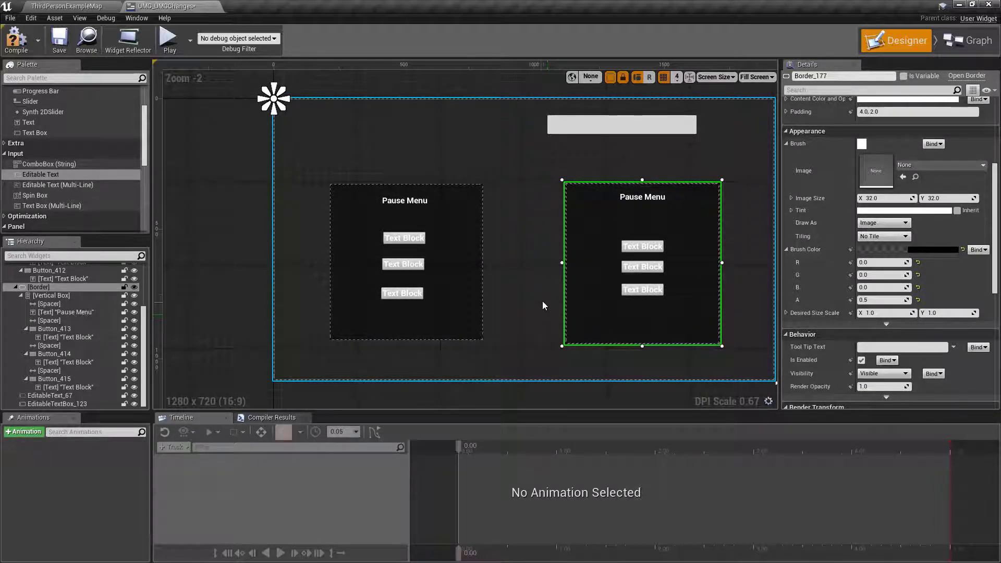
pyautogui.click(42, 288)
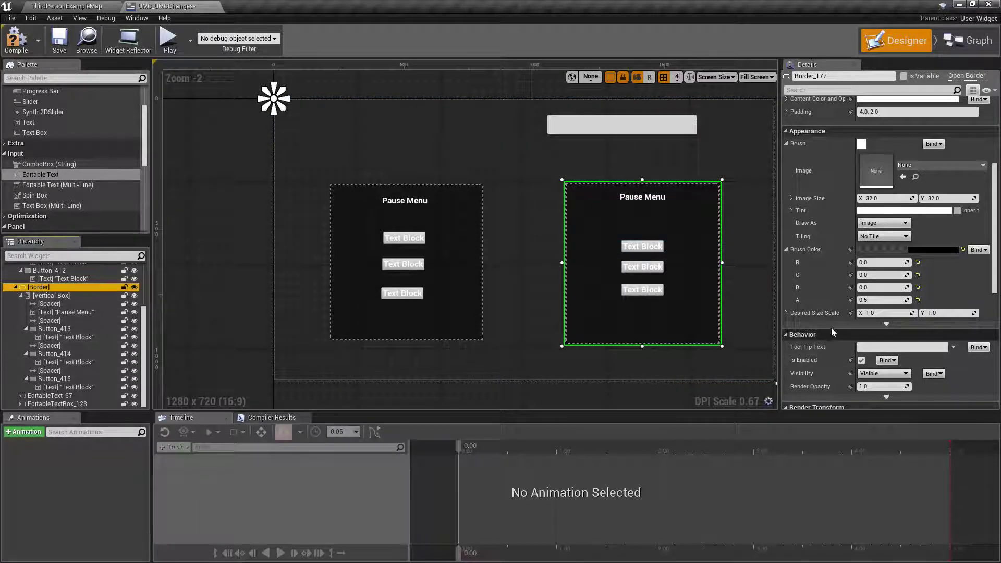
# - Drag the left Pause Menu Canvas Panel's Render Opacity down to about 0.25
pyautogui.click(523, 291)
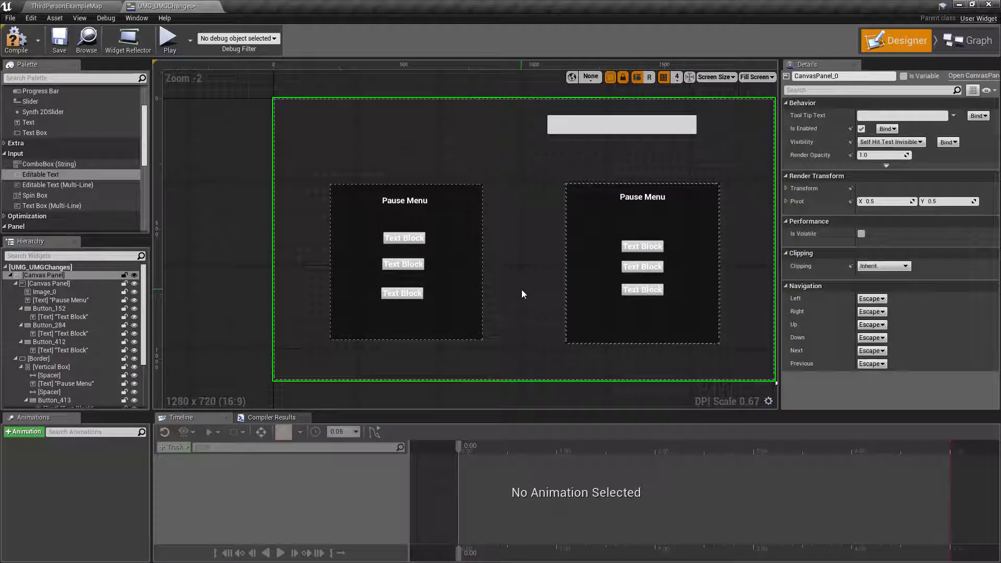
pyautogui.click(464, 189)
pyautogui.click(42, 284)
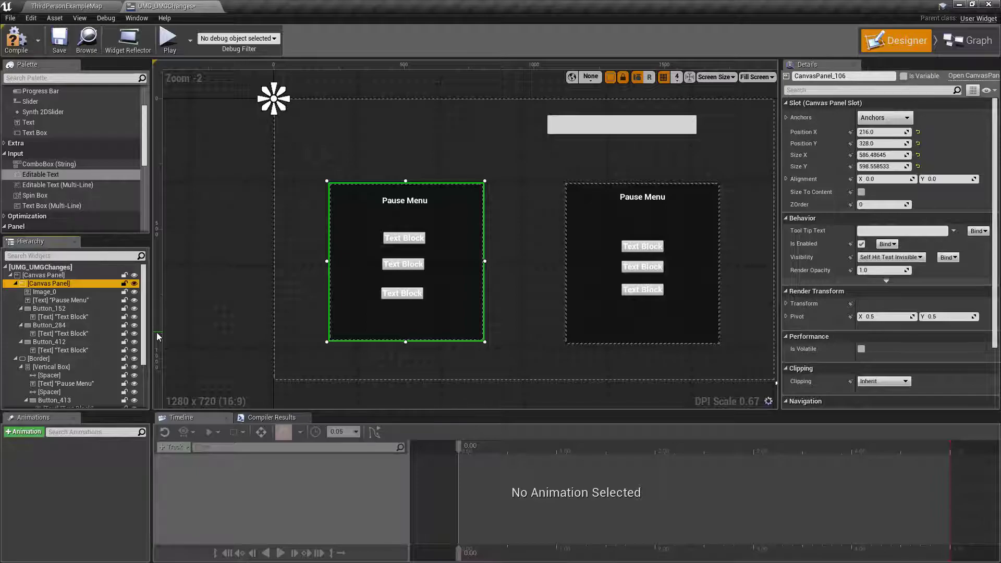
pyautogui.scroll(-3, 830, 319)
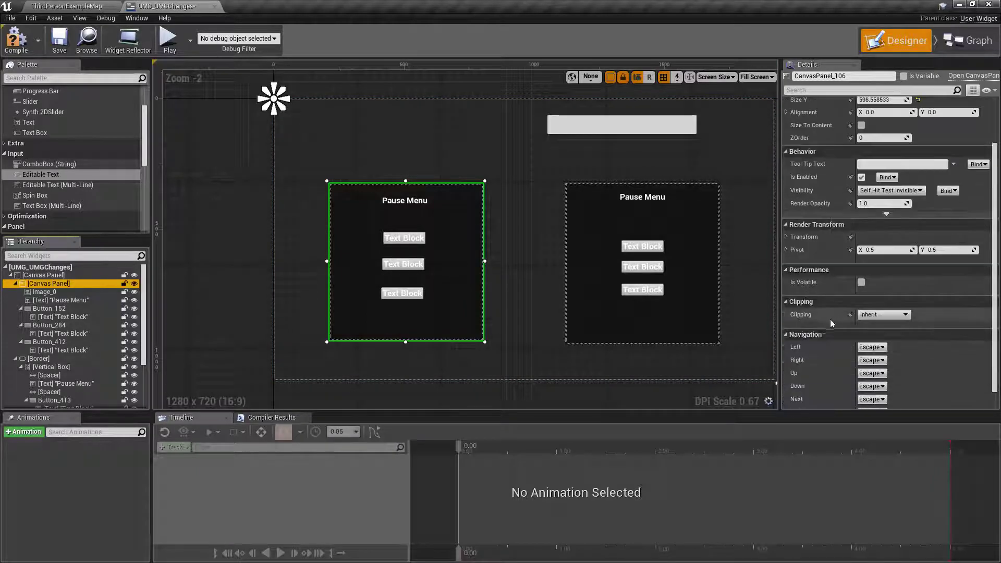
pyautogui.scroll(2, 829, 326)
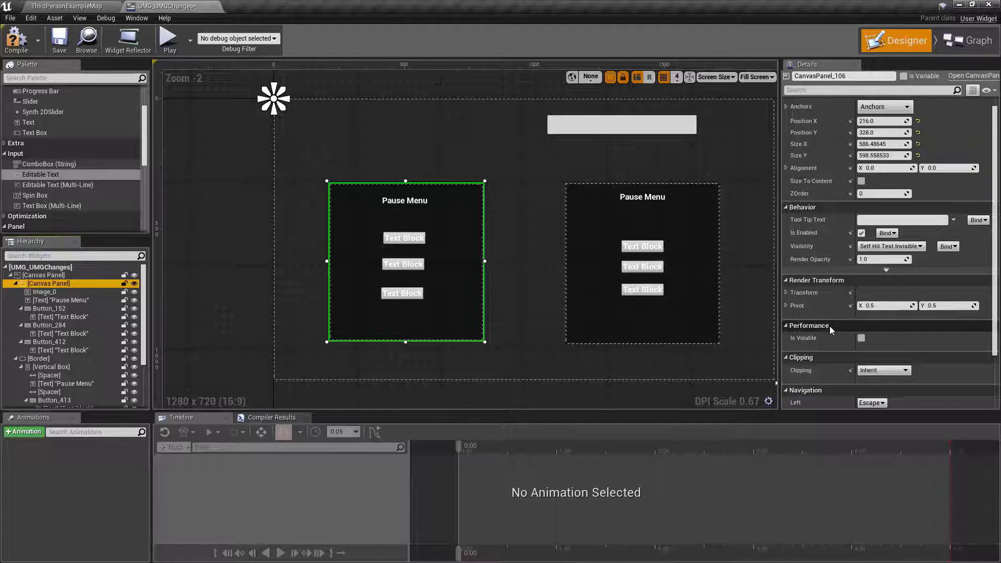
pyautogui.click(44, 292)
pyautogui.click(48, 283)
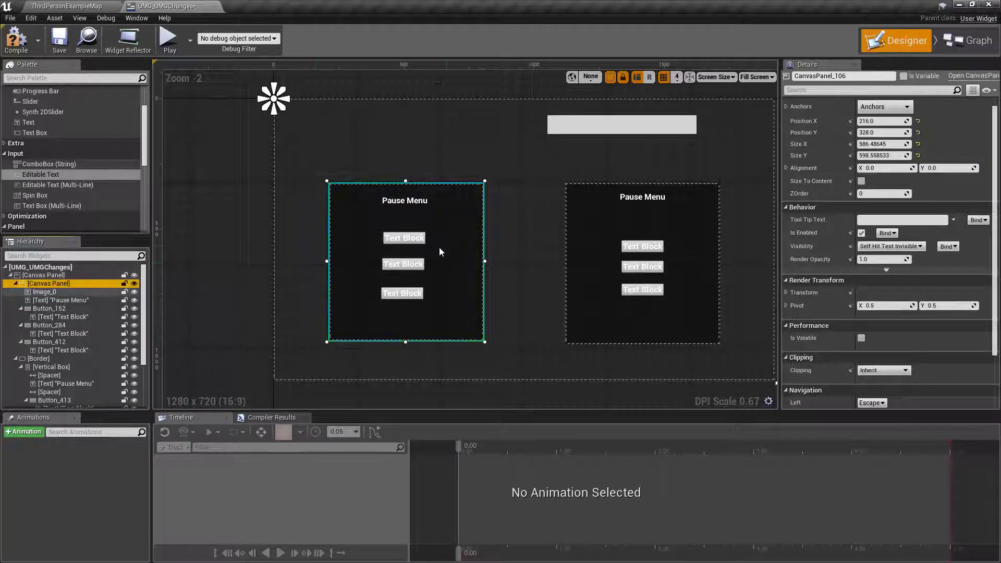
pyautogui.moveTo(882, 259)
pyautogui.mouseDown()
pyautogui.moveTo(854, 259)
pyautogui.moveTo(886, 260)
pyautogui.moveTo(870, 259)
pyautogui.mouseUp()
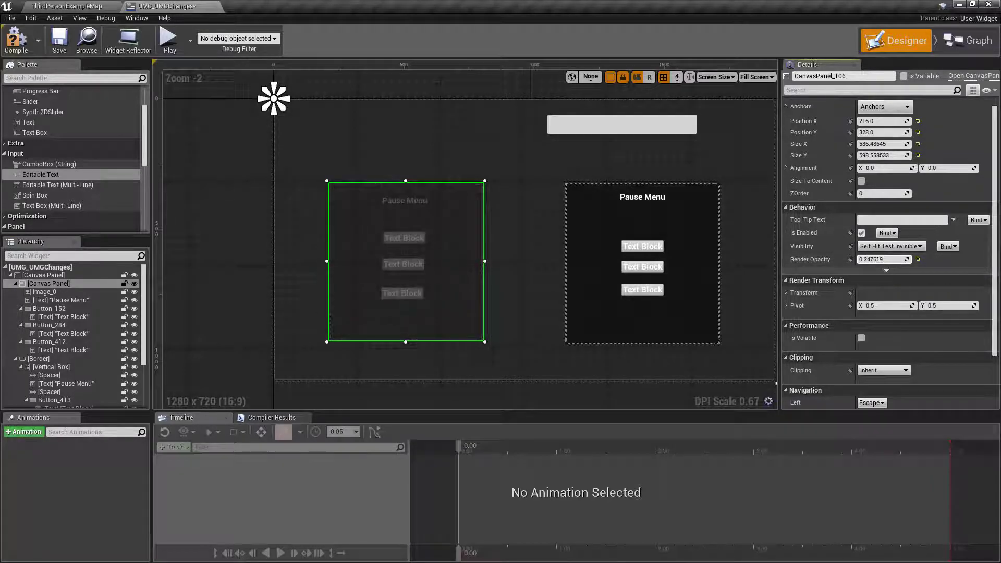
pyautogui.click(511, 336)
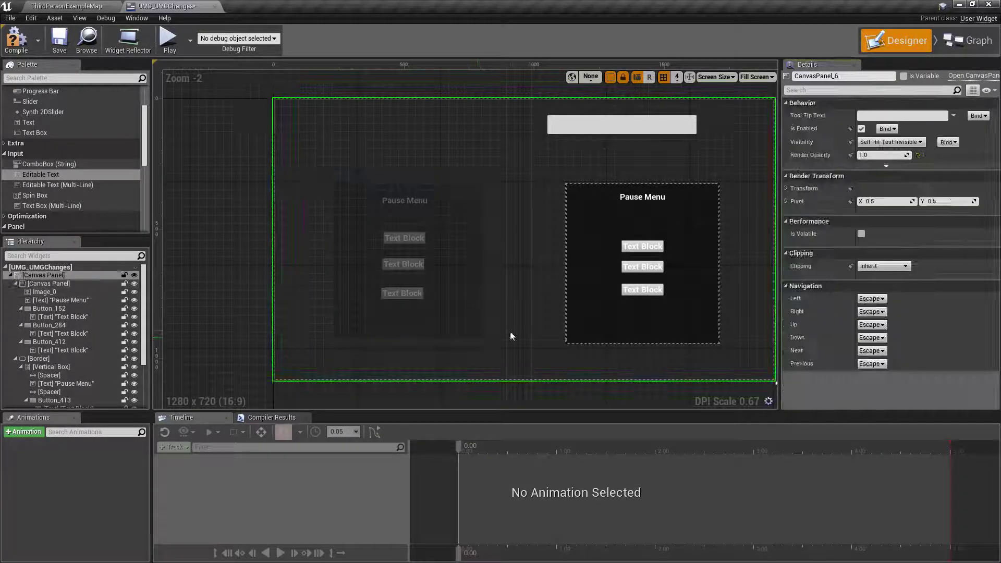